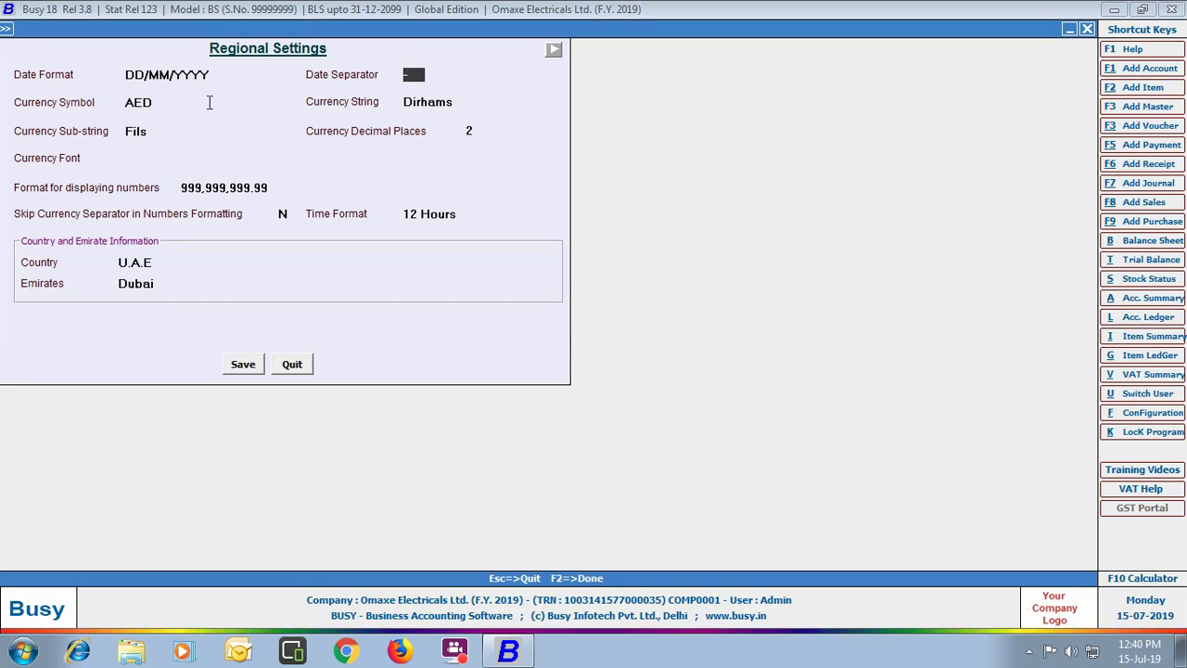
Keep the currency symbol AED, string Dirhams, sub-string Fils and 2 decimal places, leaving the currency font empty
left_click(205, 102)
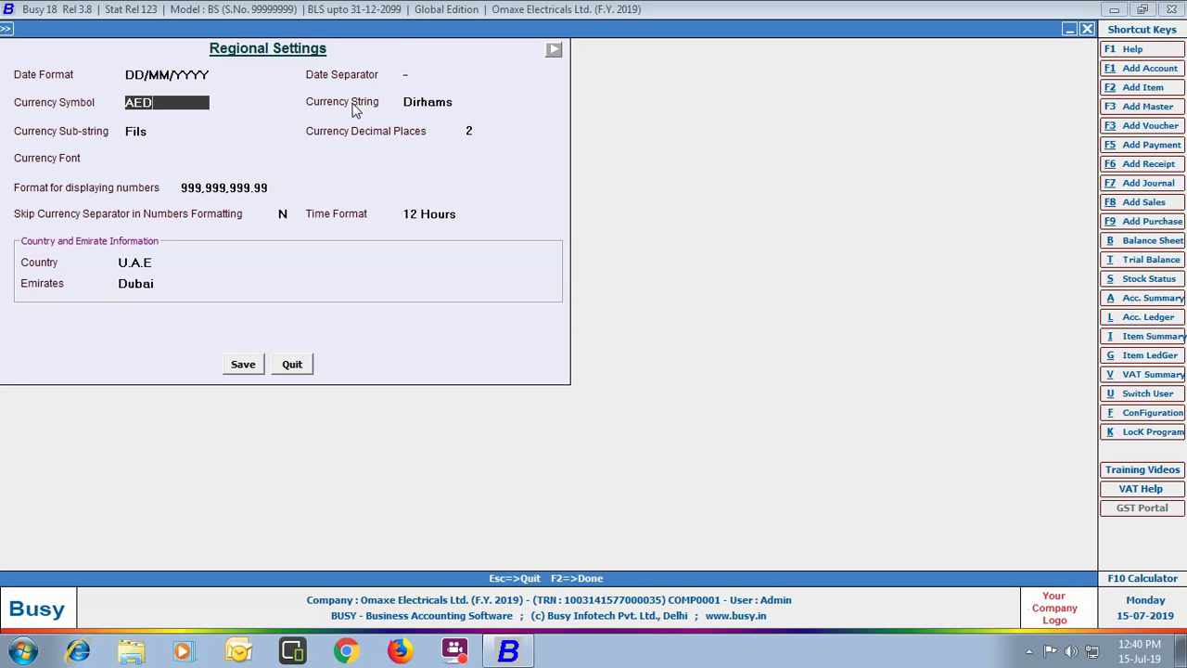
left_click(436, 103)
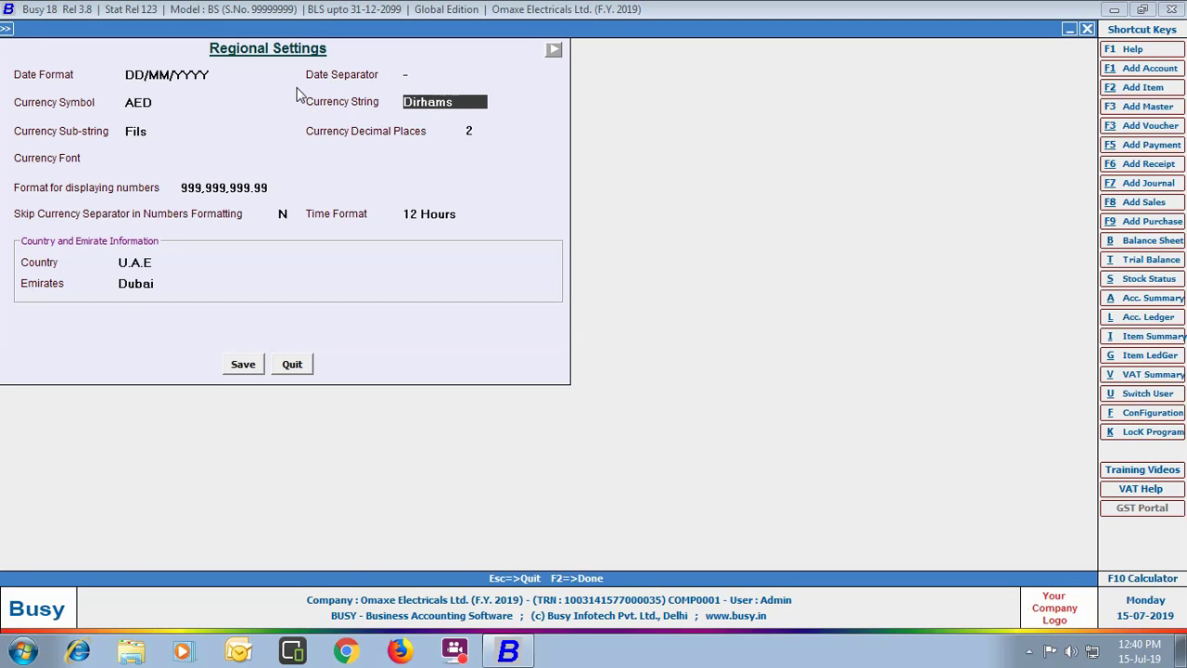
key("Return")
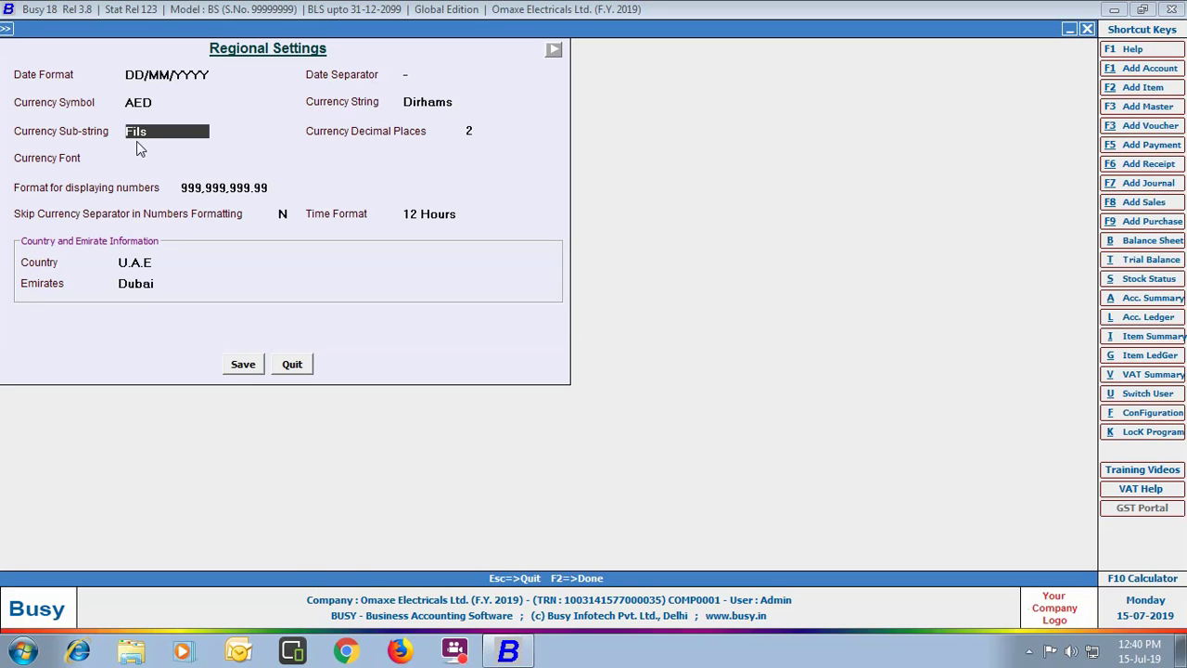
key("Return")
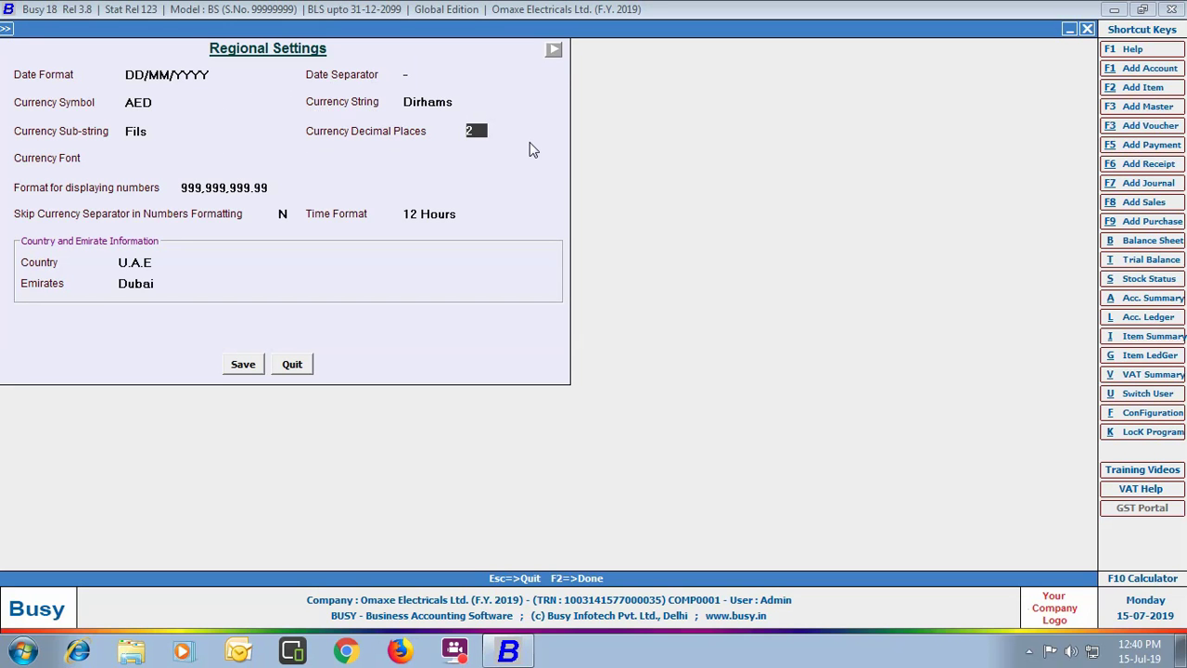
key("Return")
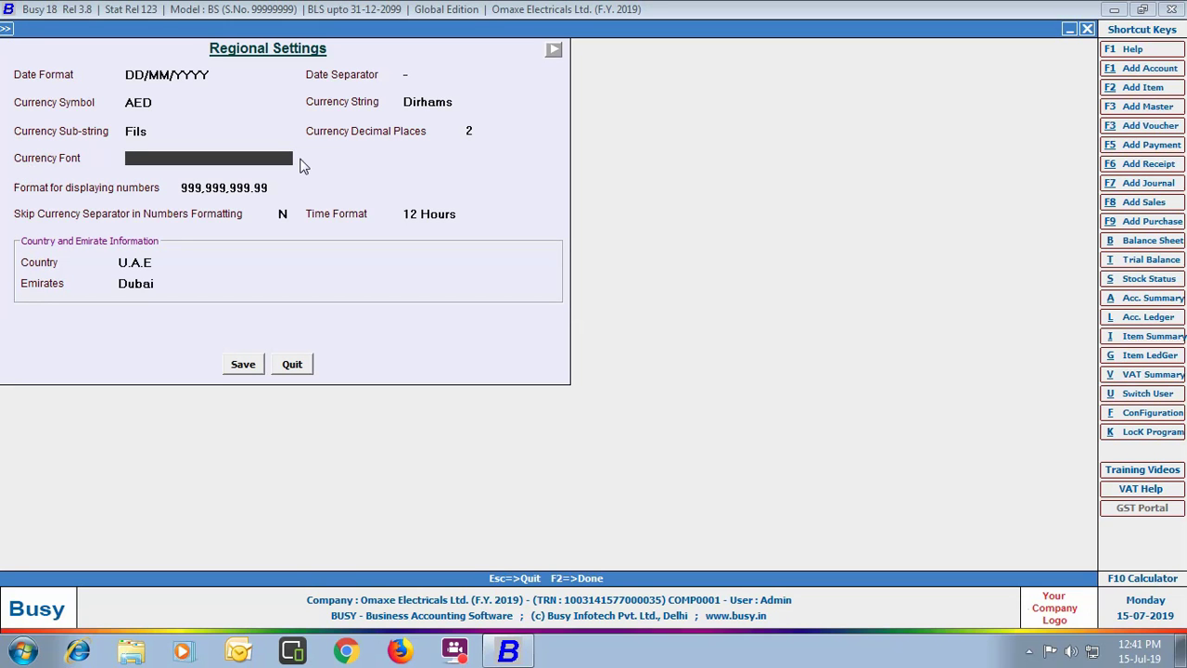
key("Return")
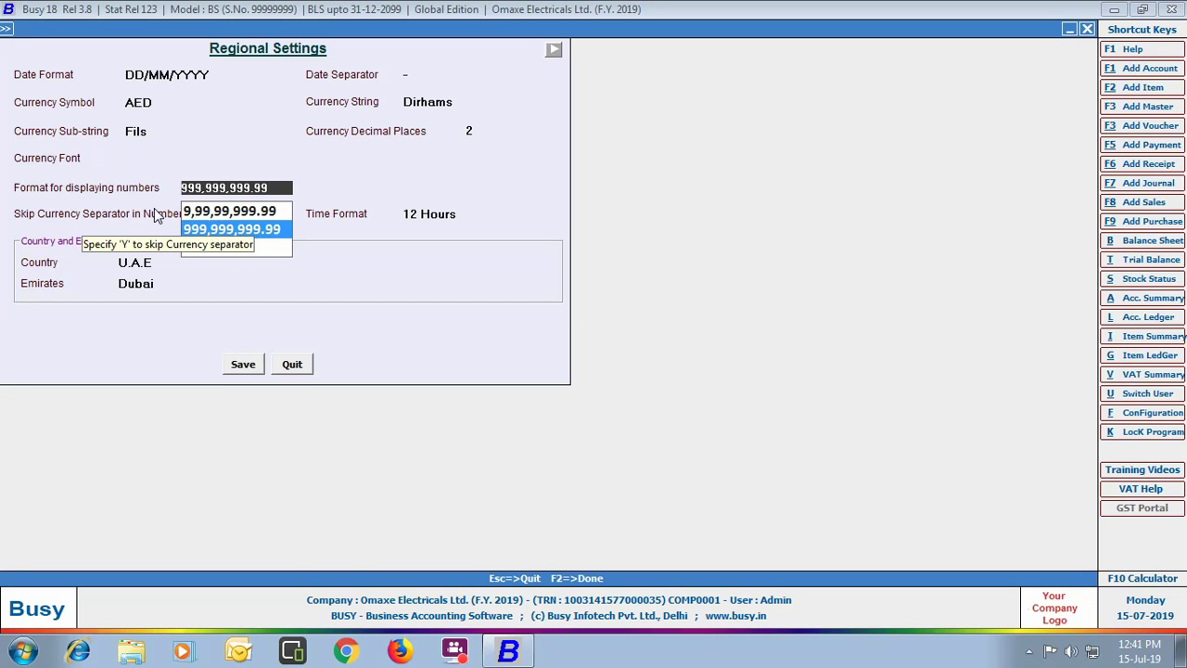
Accept number format 999,999,999.99, separator skipping N, 12 Hours time format, country U.A.E and emirate Dubai, and save the regional settings
key("Return")
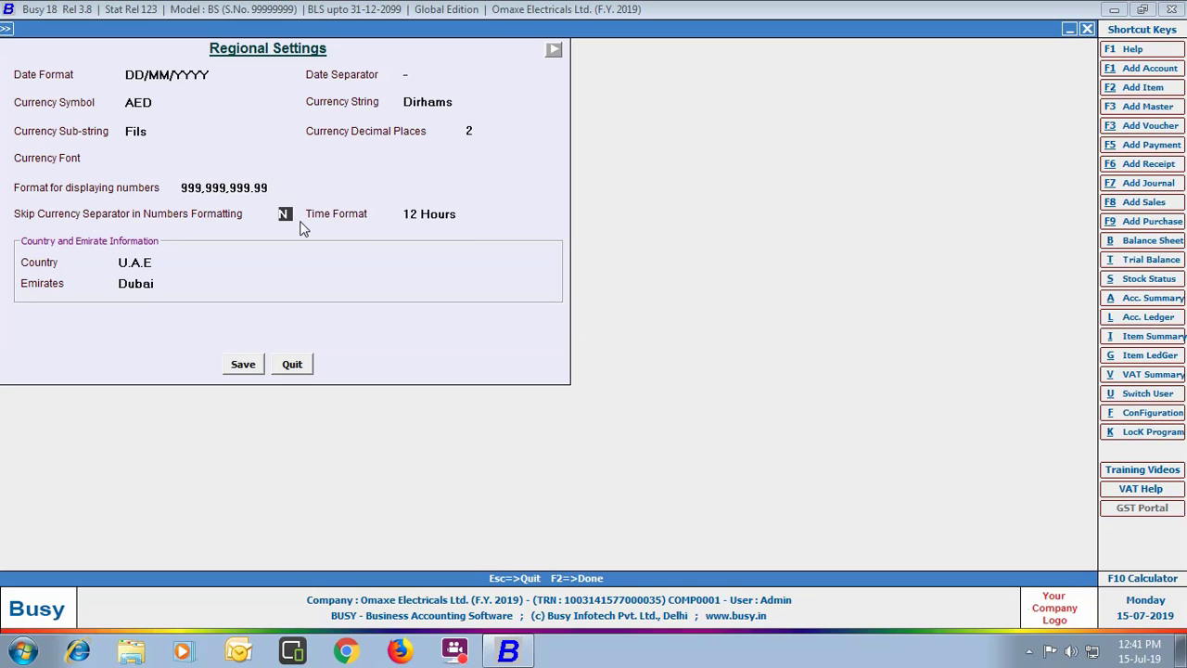
key("Return")
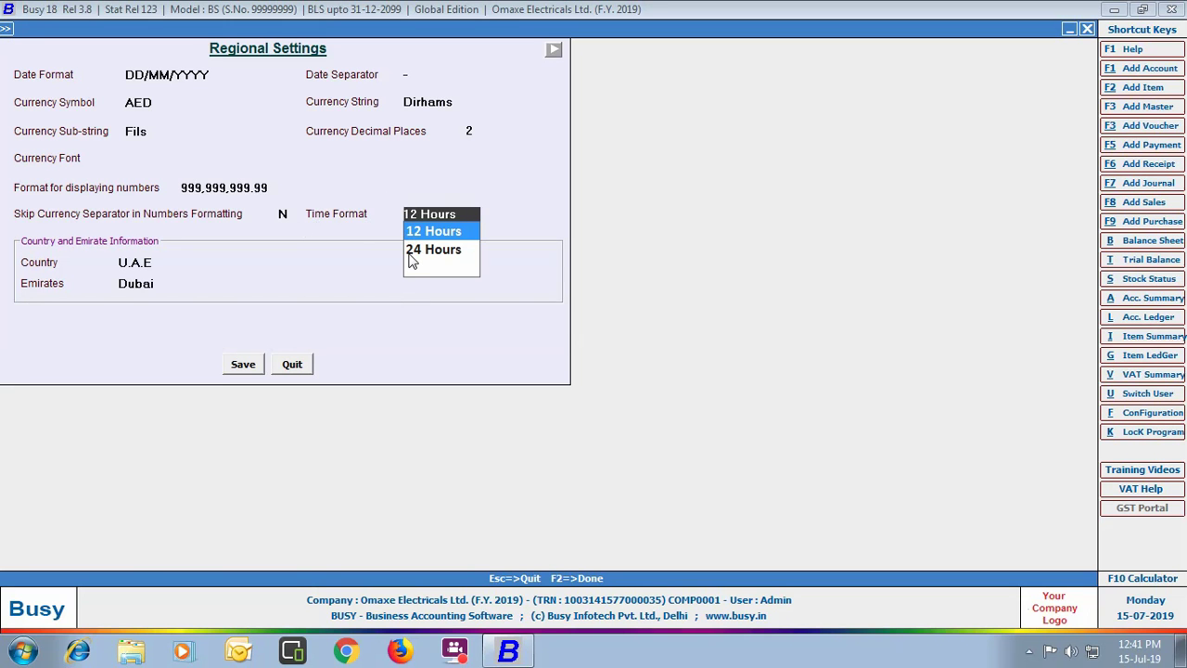
key("Return")
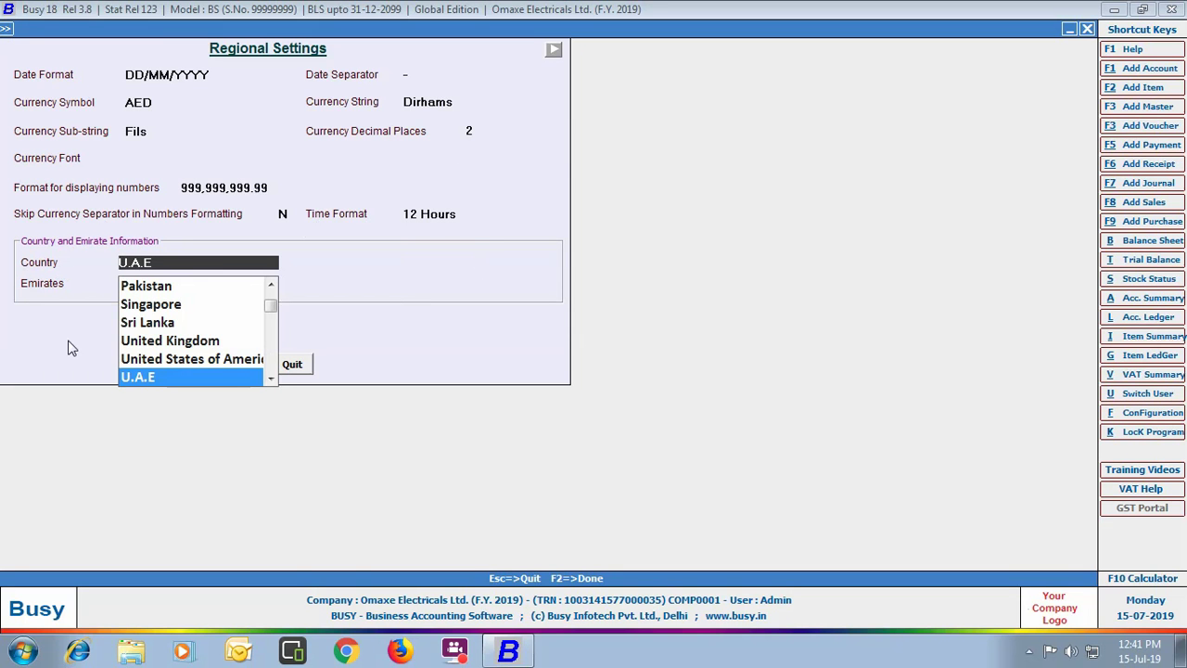
key("Return")
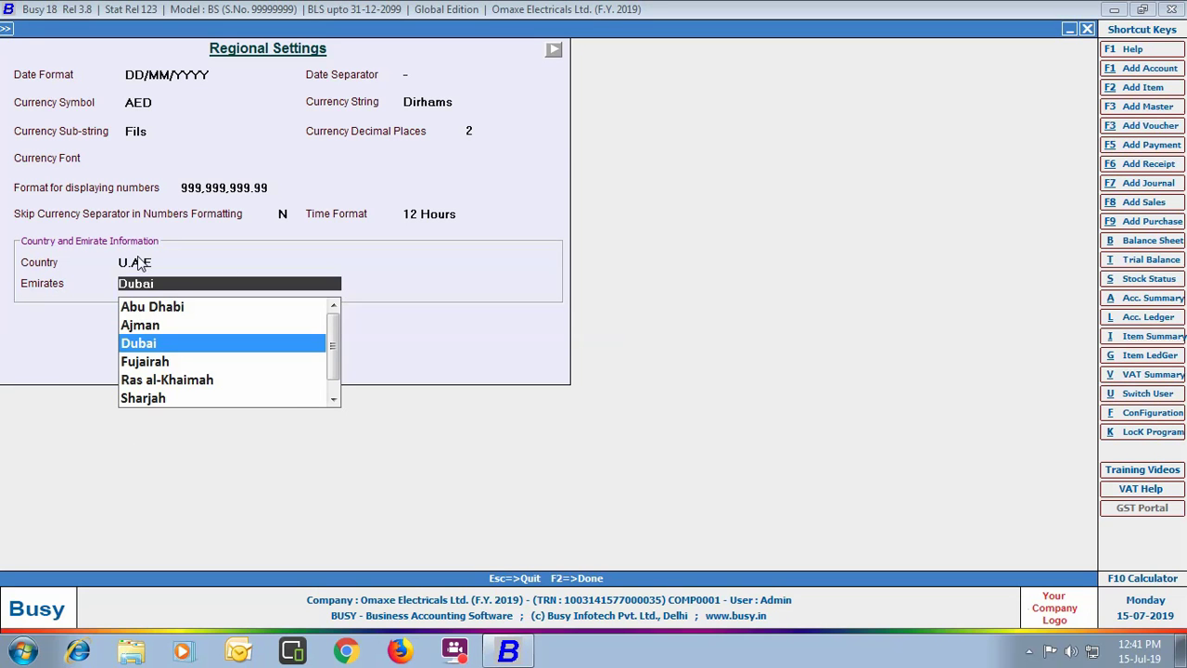
key("Return")
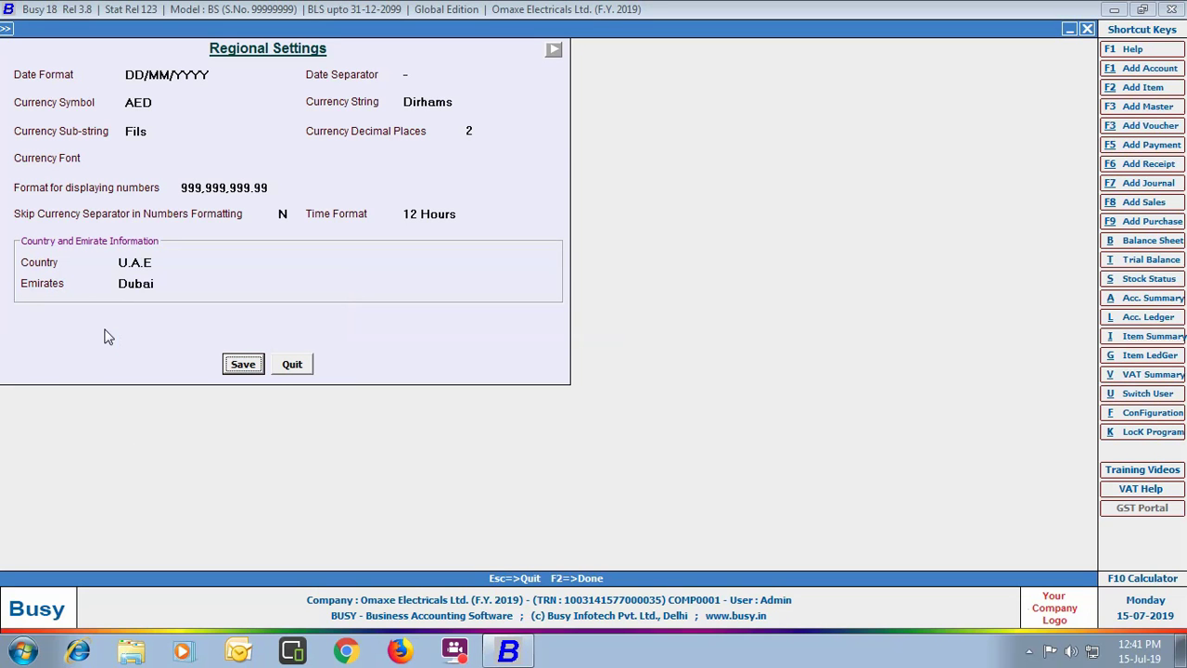
left_click(261, 366)
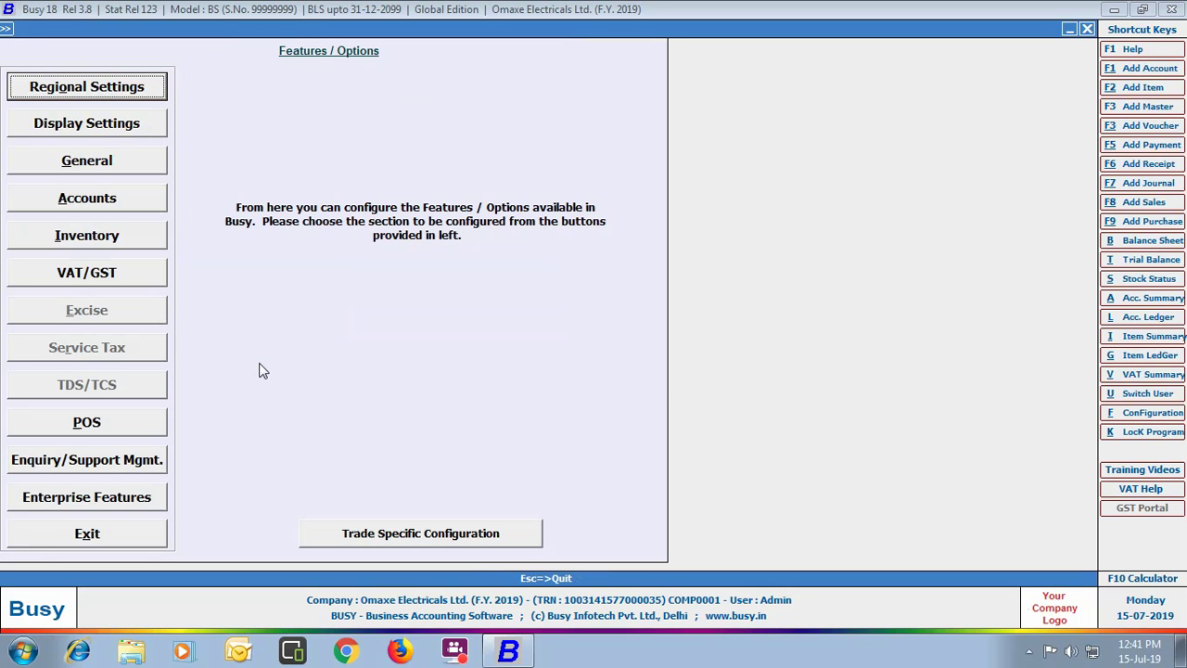
Open the display settings and set Maintain Company Background Image to Y
left_click(26, 128)
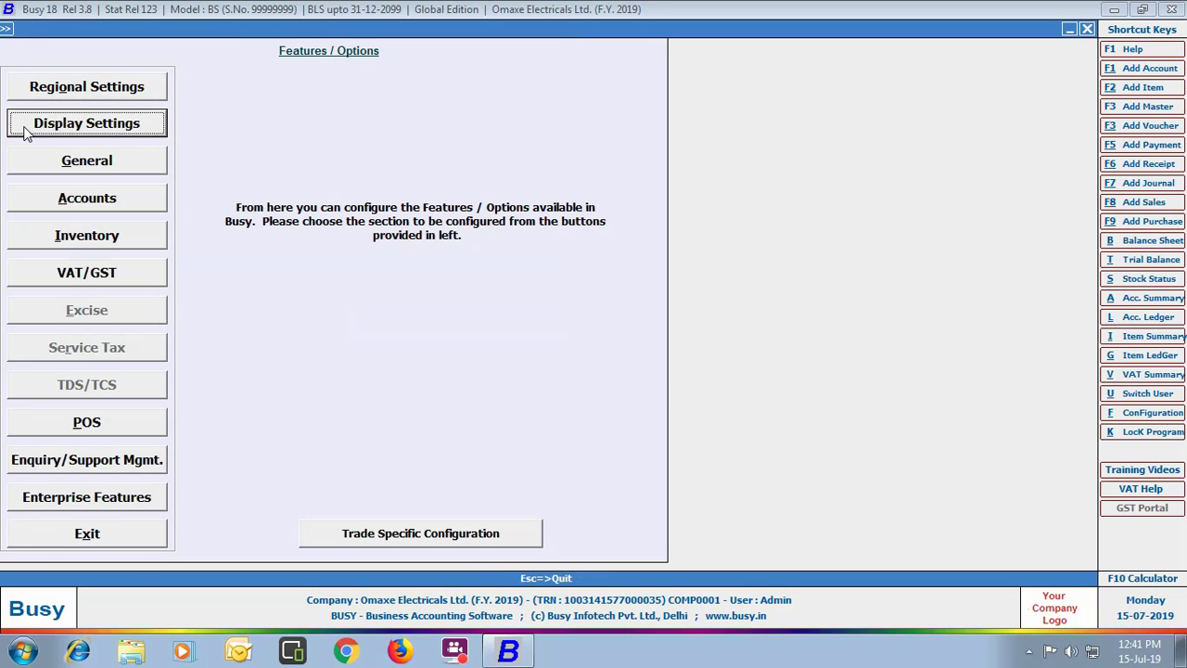
left_click(144, 123)
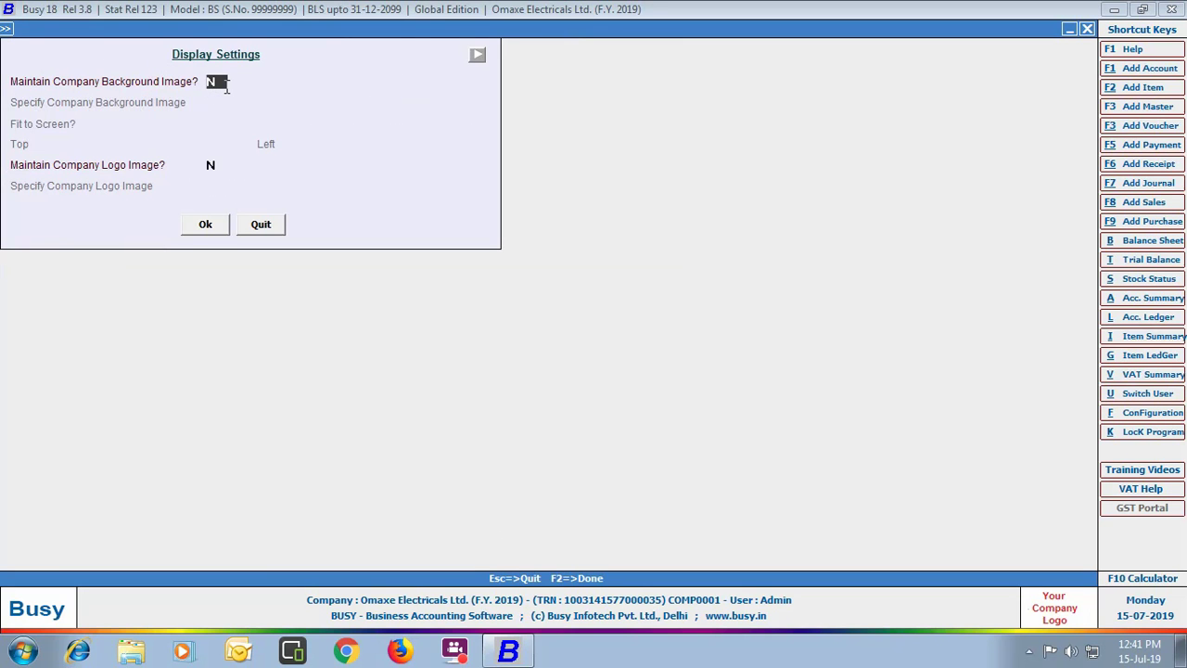
key("y")
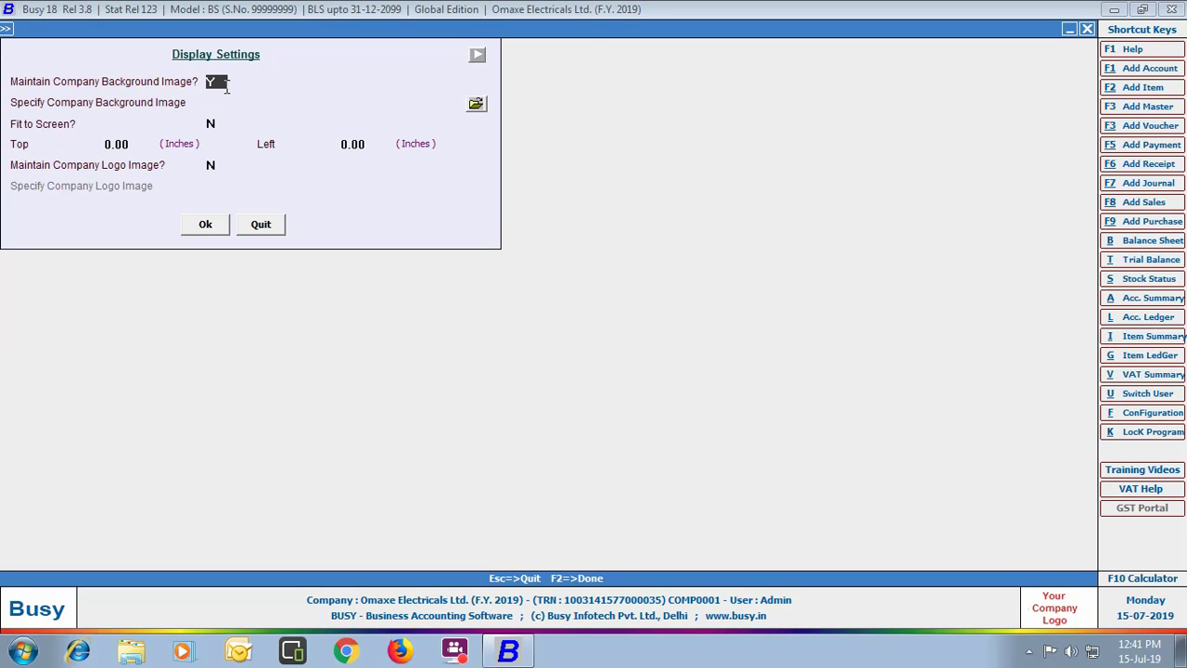
key("Return")
Choose the Tulips picture from the Wallpapers folder inside Company Images as the company background image
left_click(476, 103)
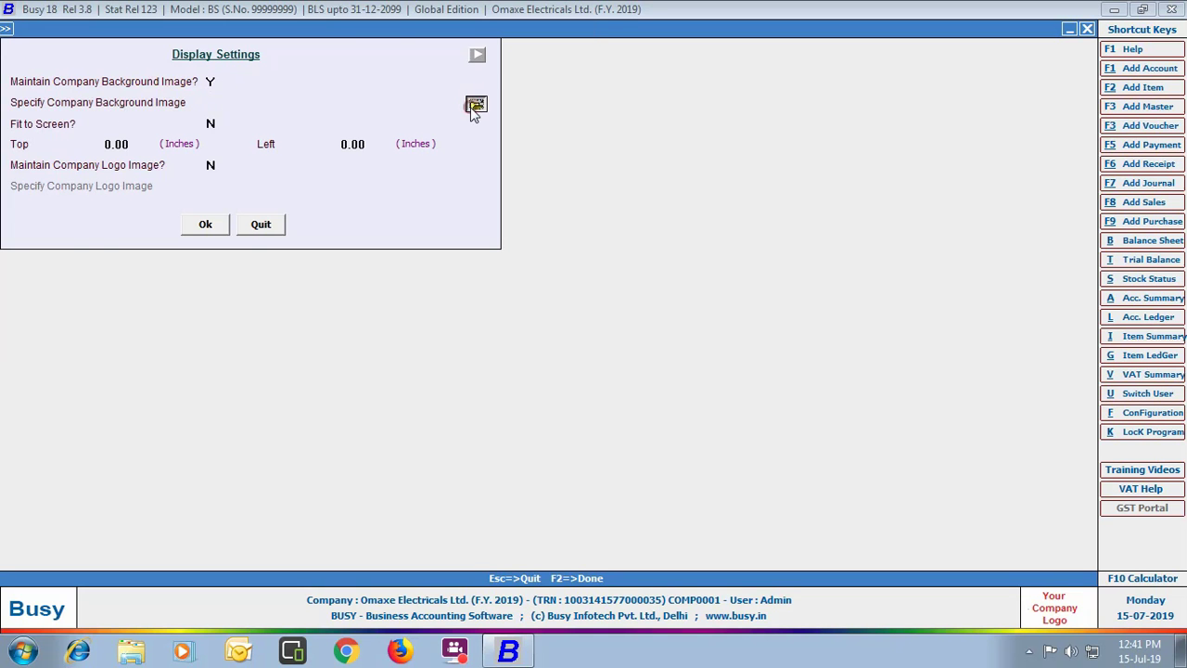
left_click(55, 138)
left_click(186, 136)
double_click(186, 139)
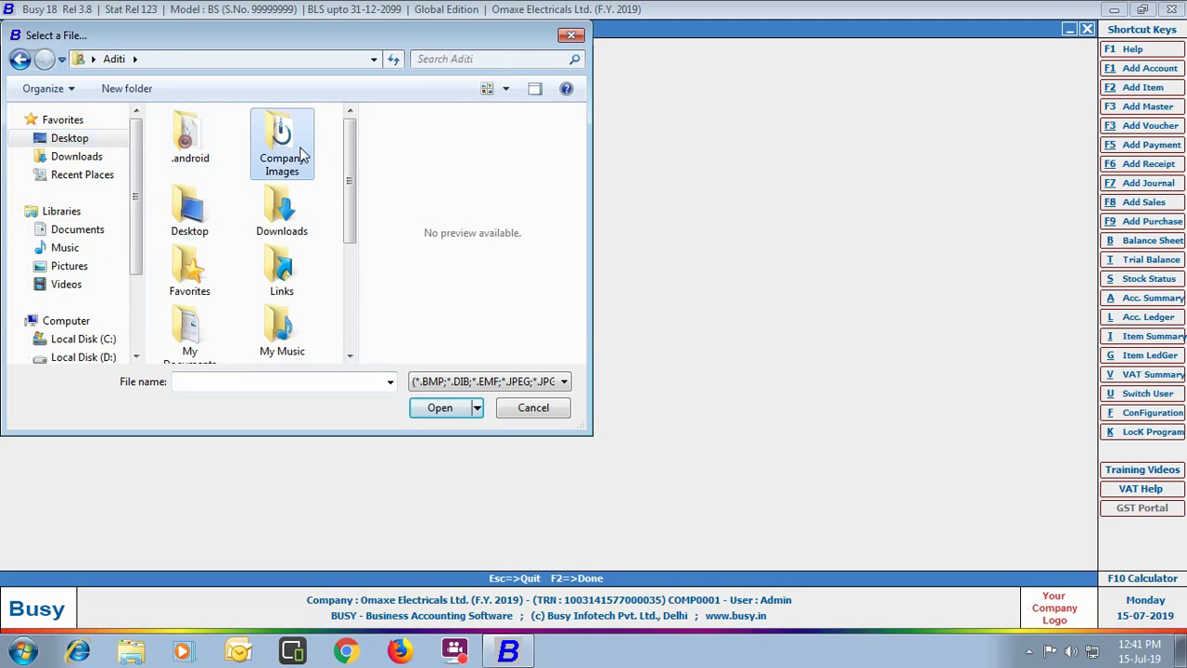
double_click(295, 154)
double_click(198, 156)
left_click(282, 302)
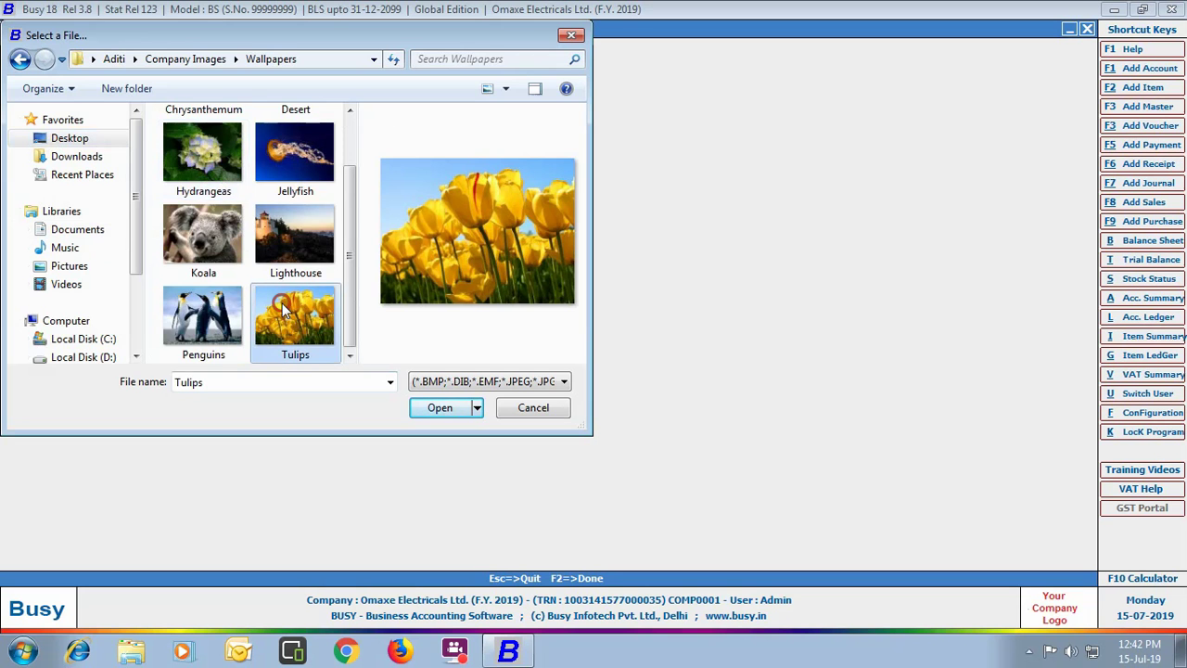
left_click(441, 406)
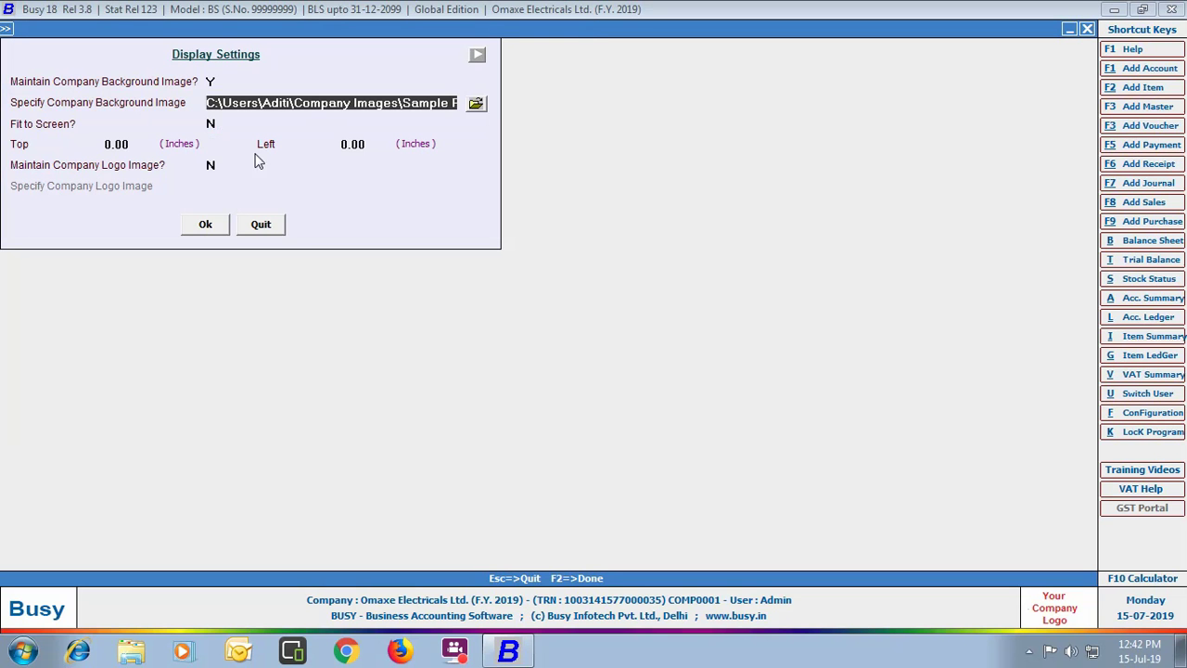
Set the company background image to fit to screen with Y
key("Return")
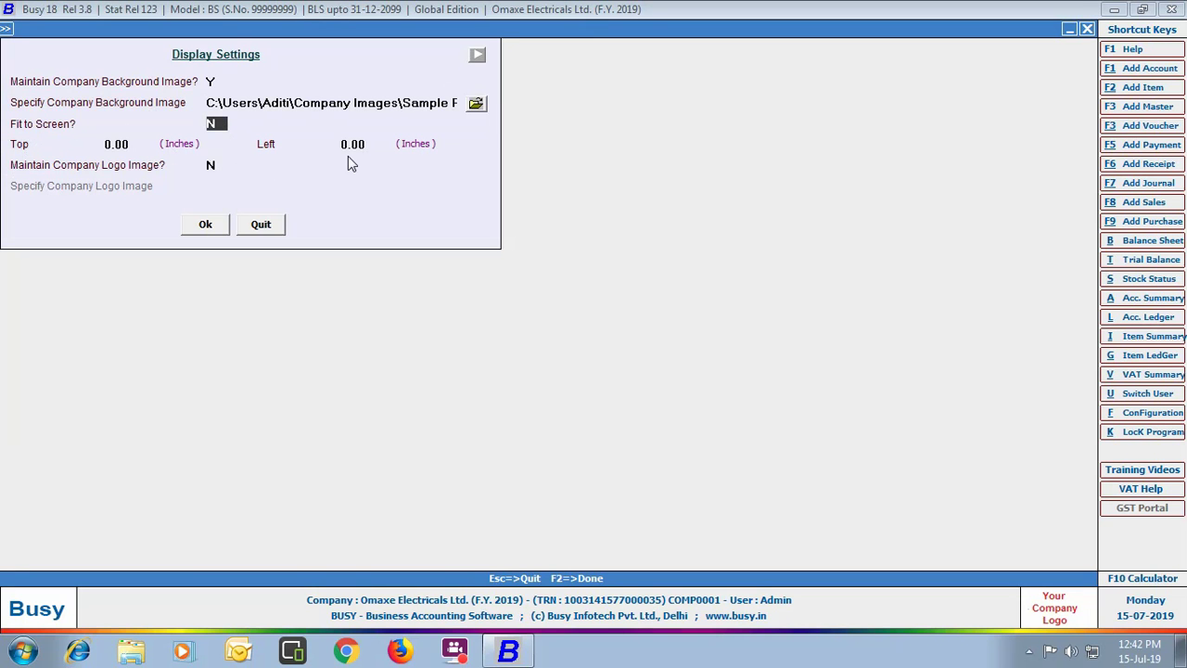
key("y")
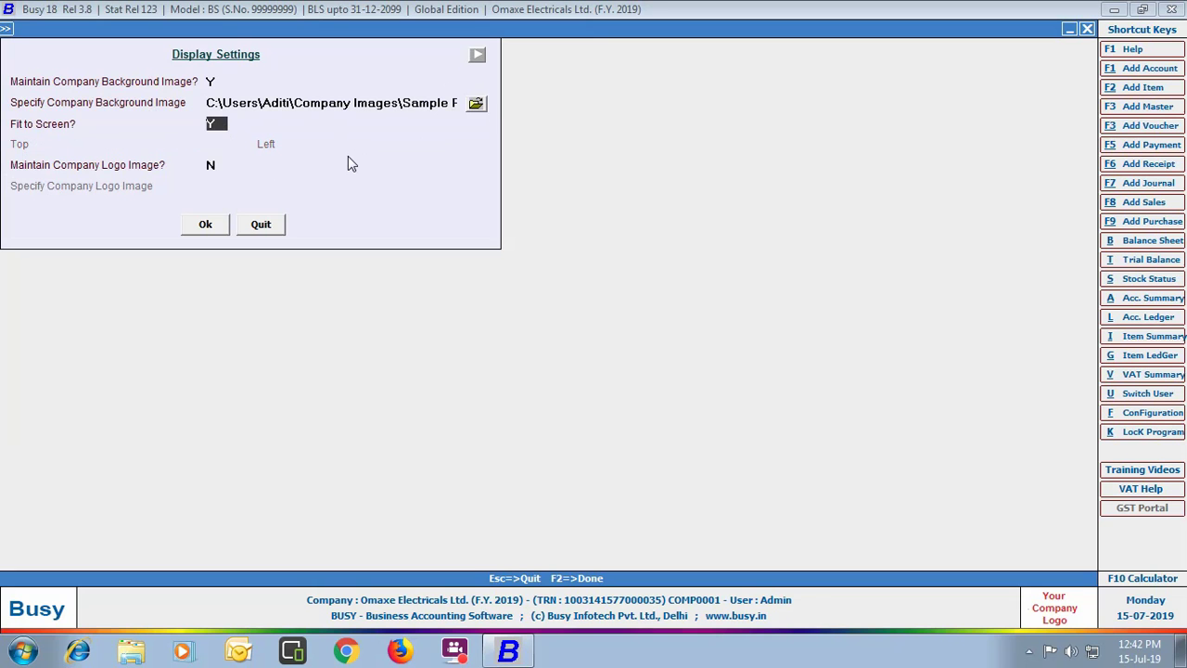
key("Return")
Enable the company logo with the Logo file from Company Images, apply the display settings and exit the features screen
key("y")
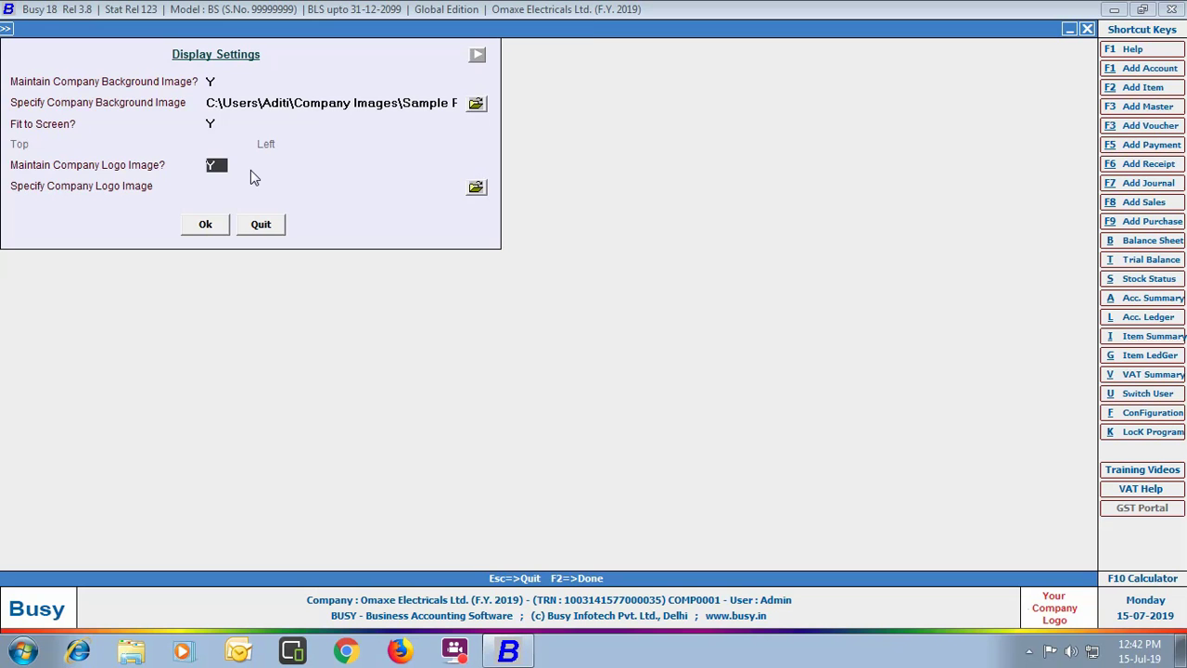
left_click(474, 186)
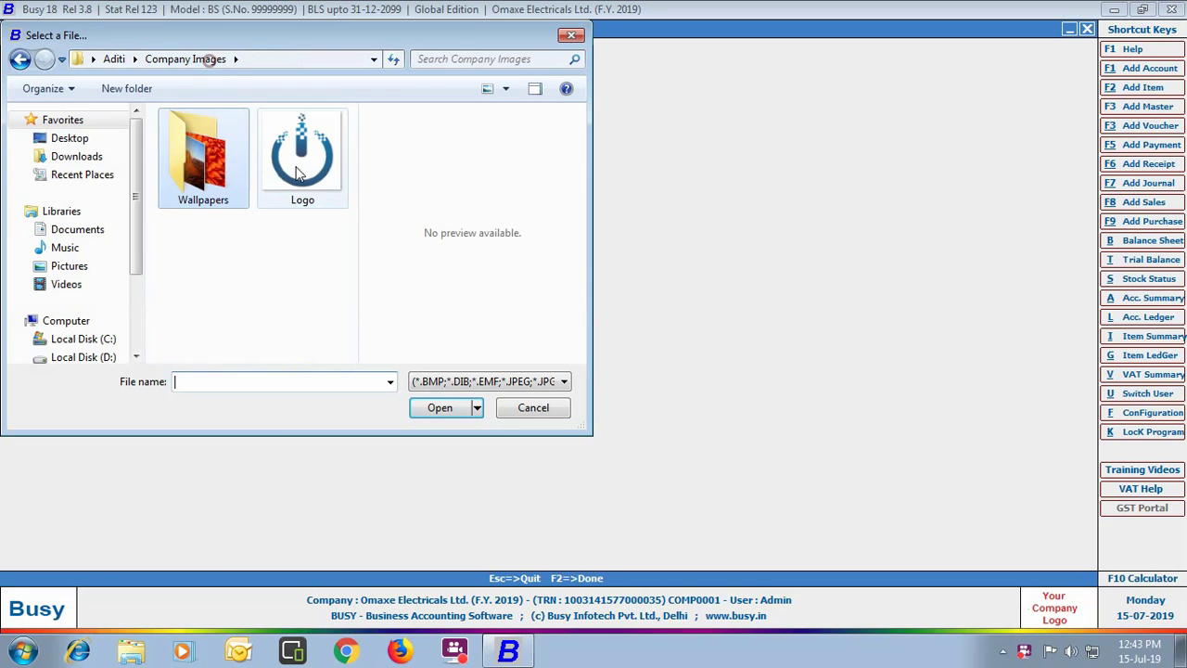
left_click(298, 174)
left_click(437, 407)
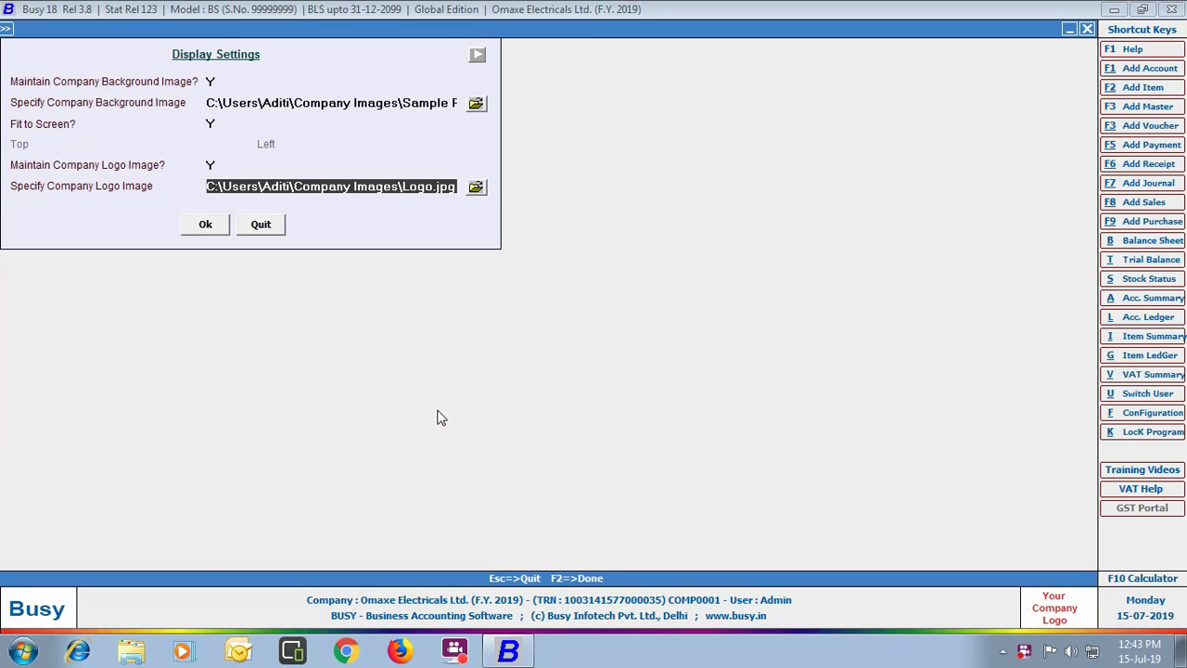
left_click(220, 226)
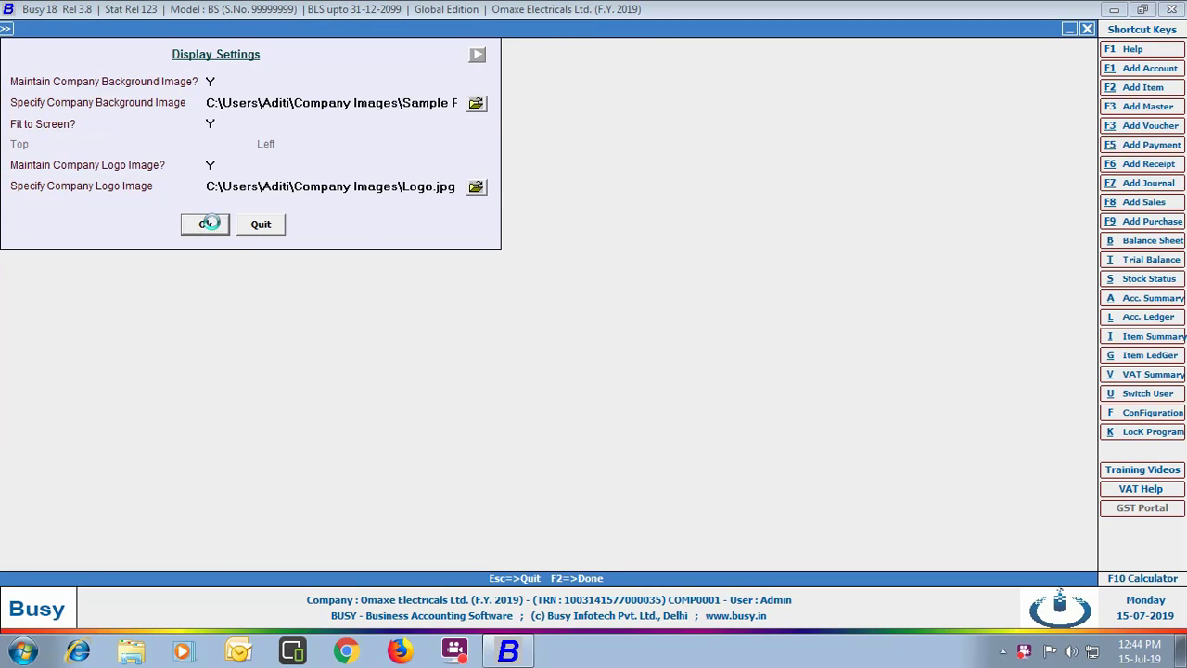
left_click(89, 536)
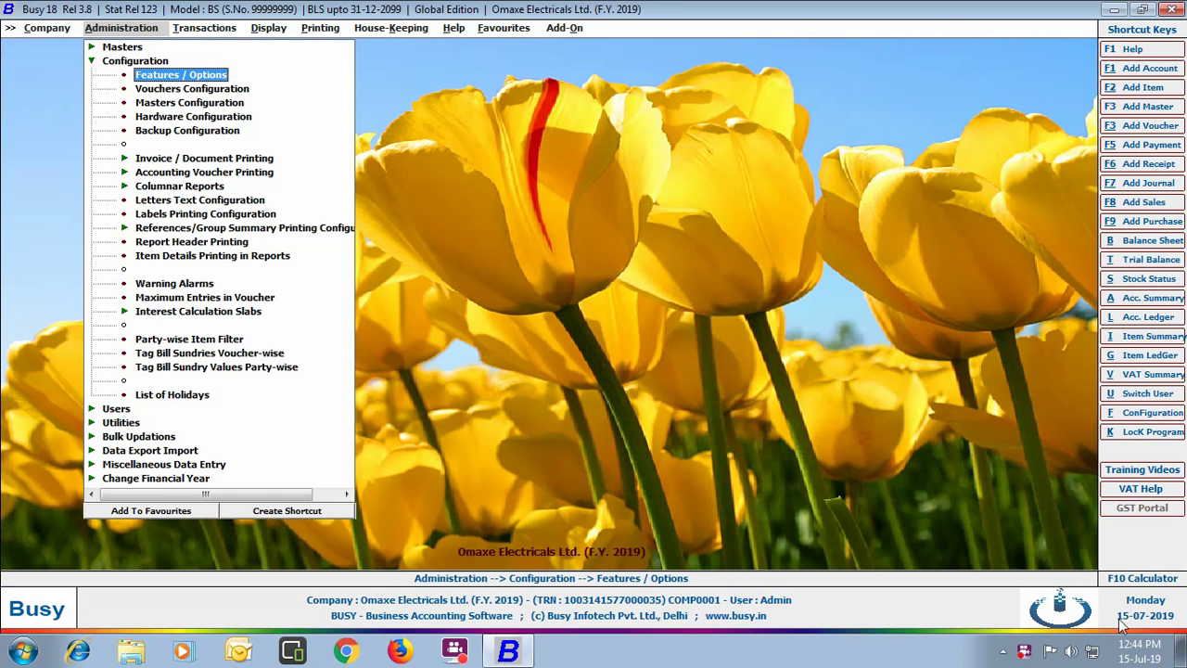
Open the display settings through the company logo's change option and quit without editing anything
left_click(1063, 606)
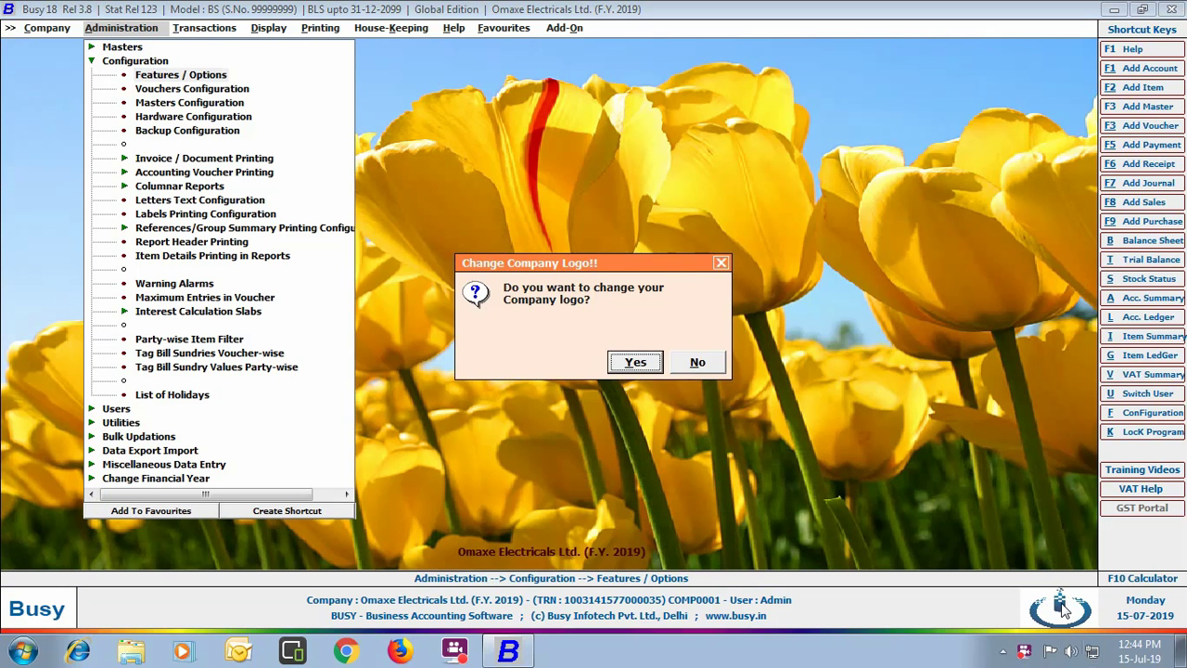
left_click(636, 362)
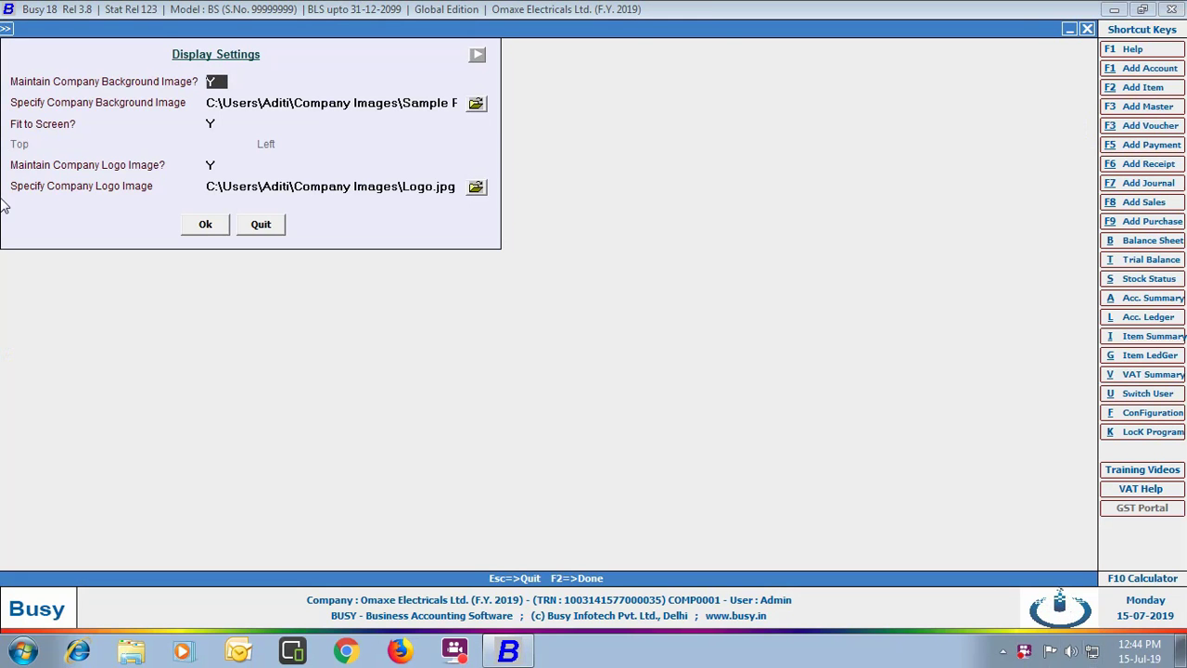
left_click(271, 225)
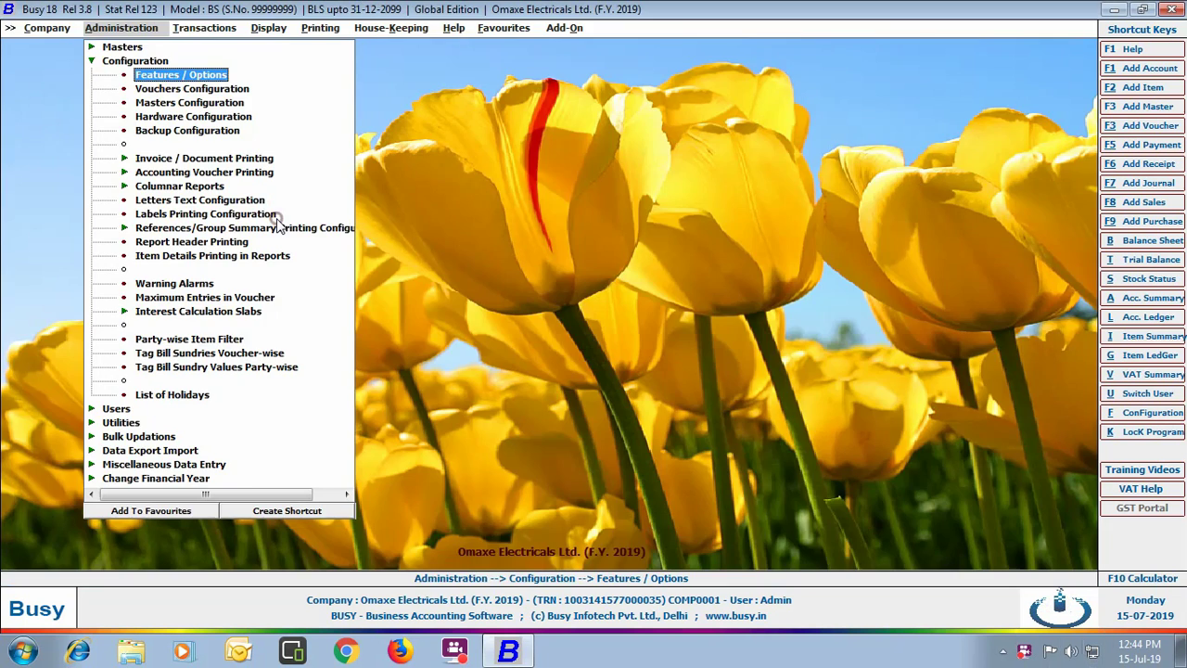
Open the General features and keep Delete Exported Files on Closing the Company set to Never
left_click(207, 75)
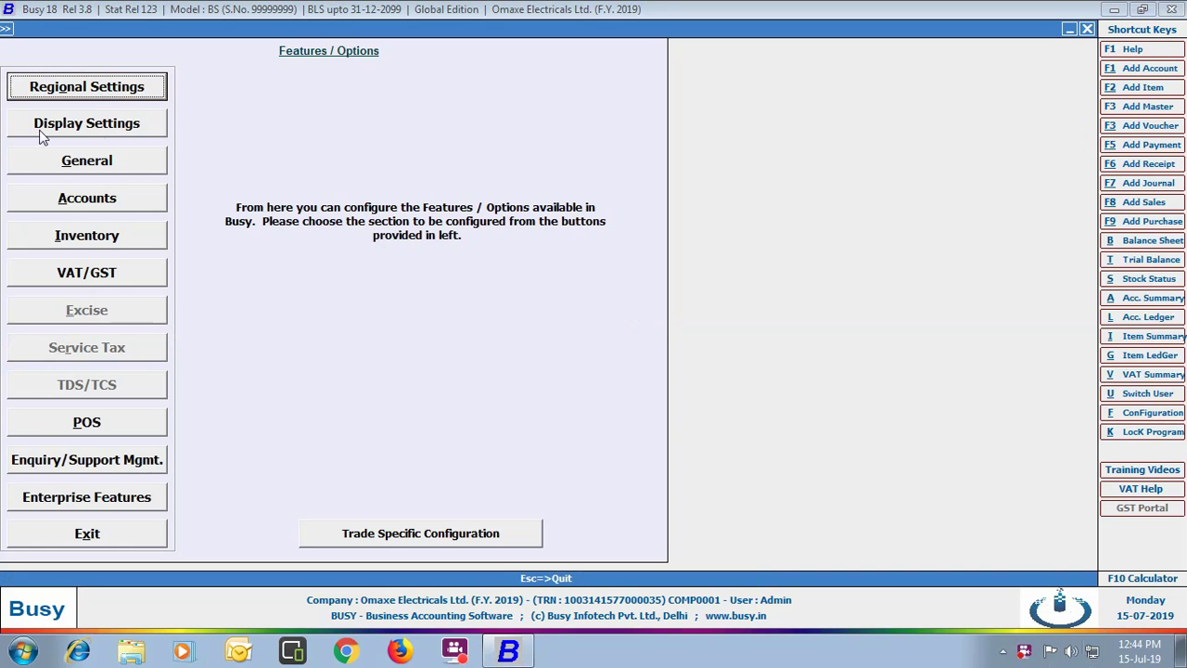
left_click(95, 164)
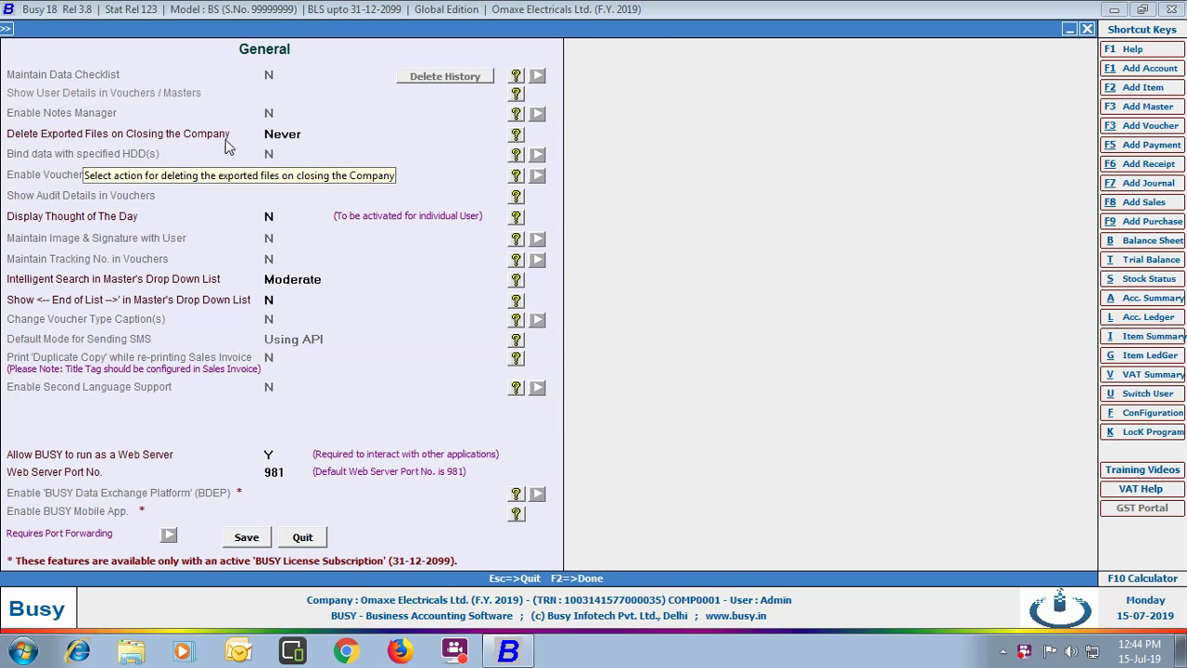
left_click(283, 135)
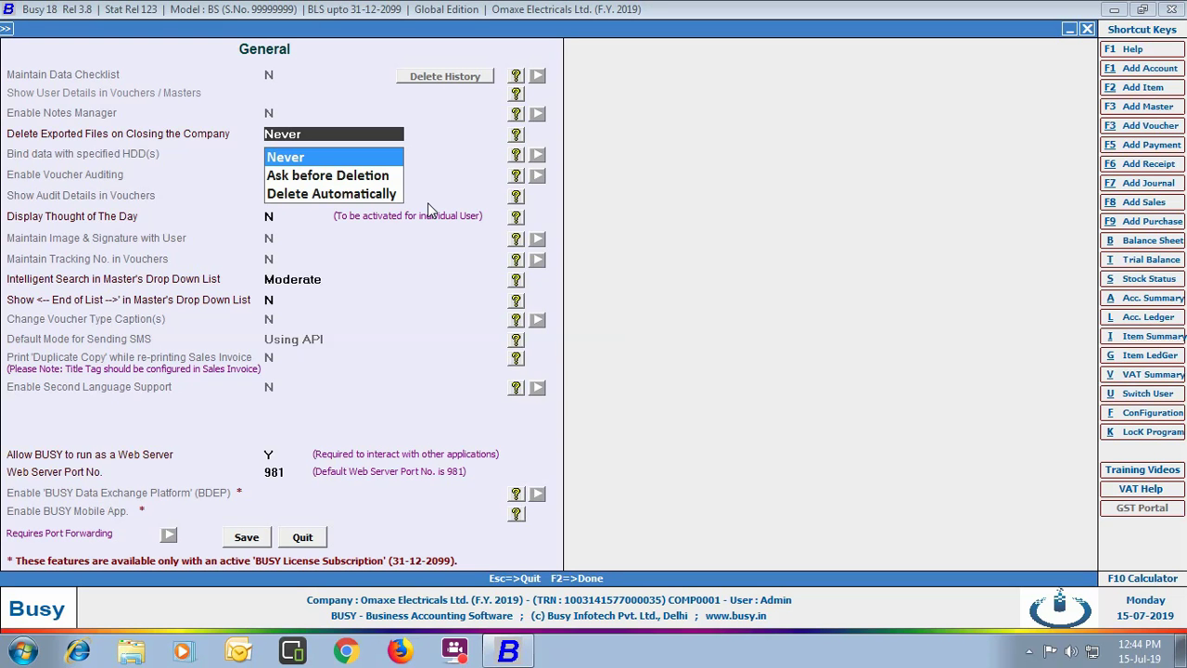
key("Return")
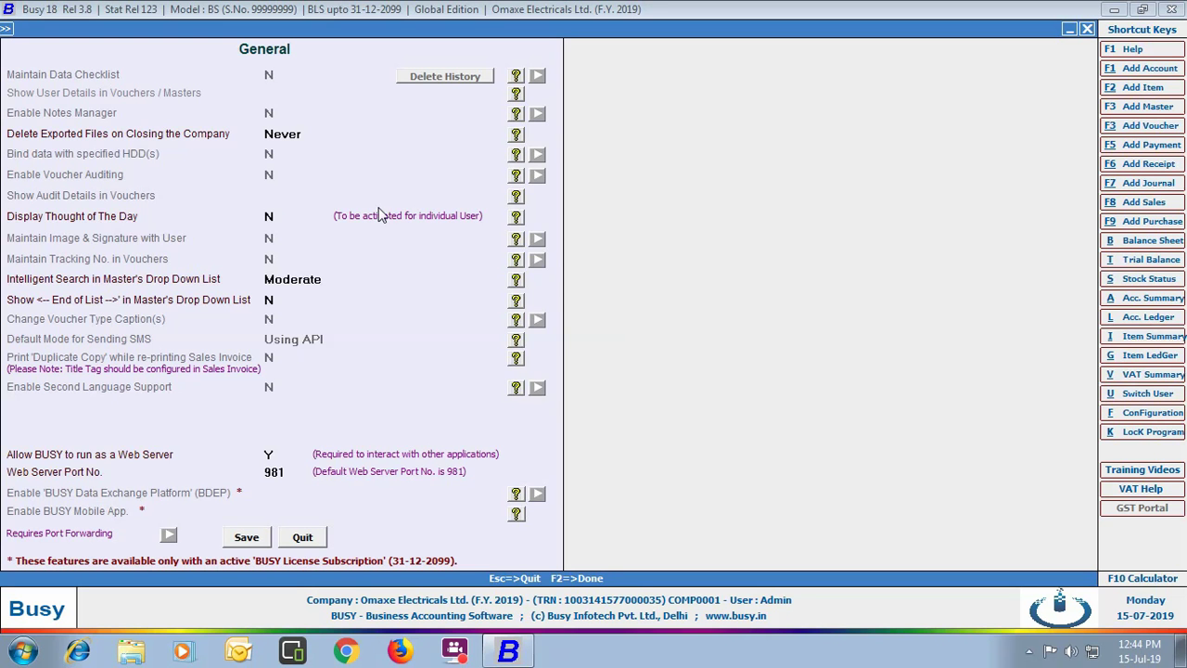
key("Return")
Keep Intelligent Search in Master's Drop Down List at Moderate and the End of List display at N
left_click(304, 276)
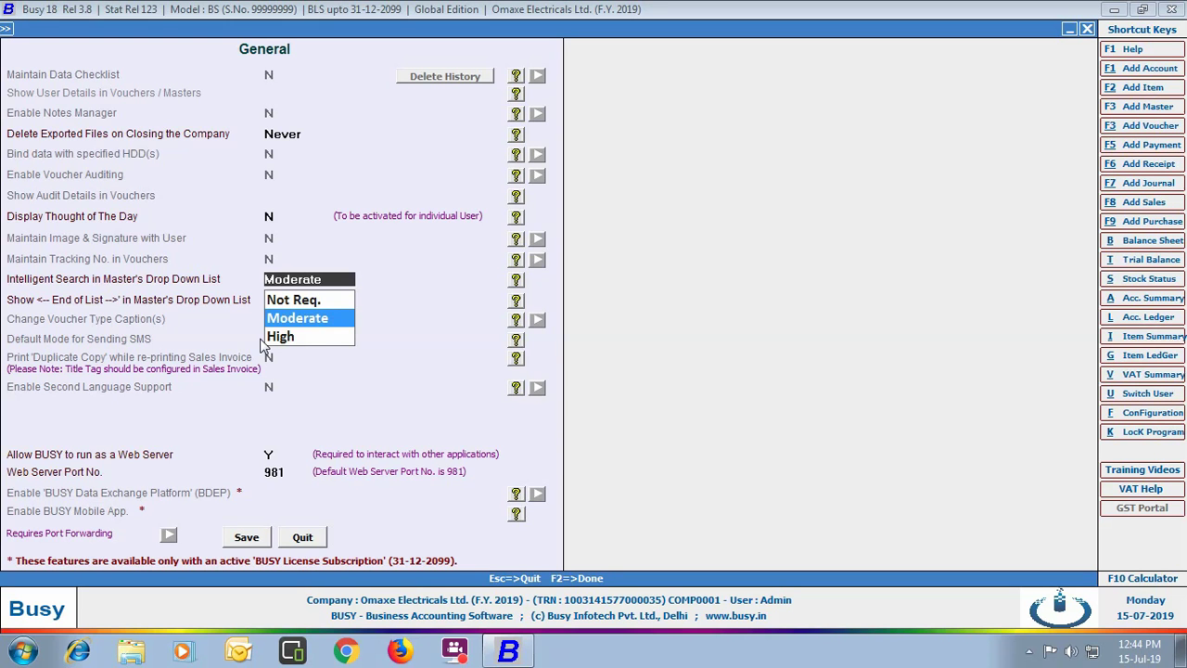
key("Return")
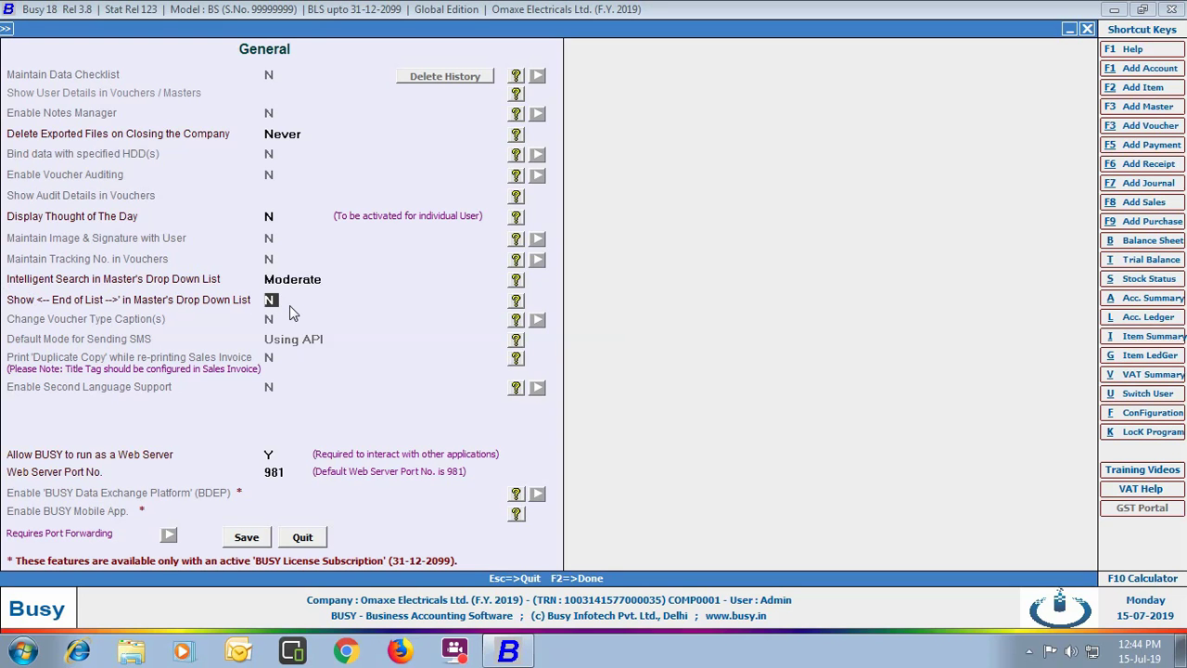
key("Return")
Keep BUSY running as a web server on port 981, save the General features and return to the main screen
left_click(275, 454)
left_click(294, 467)
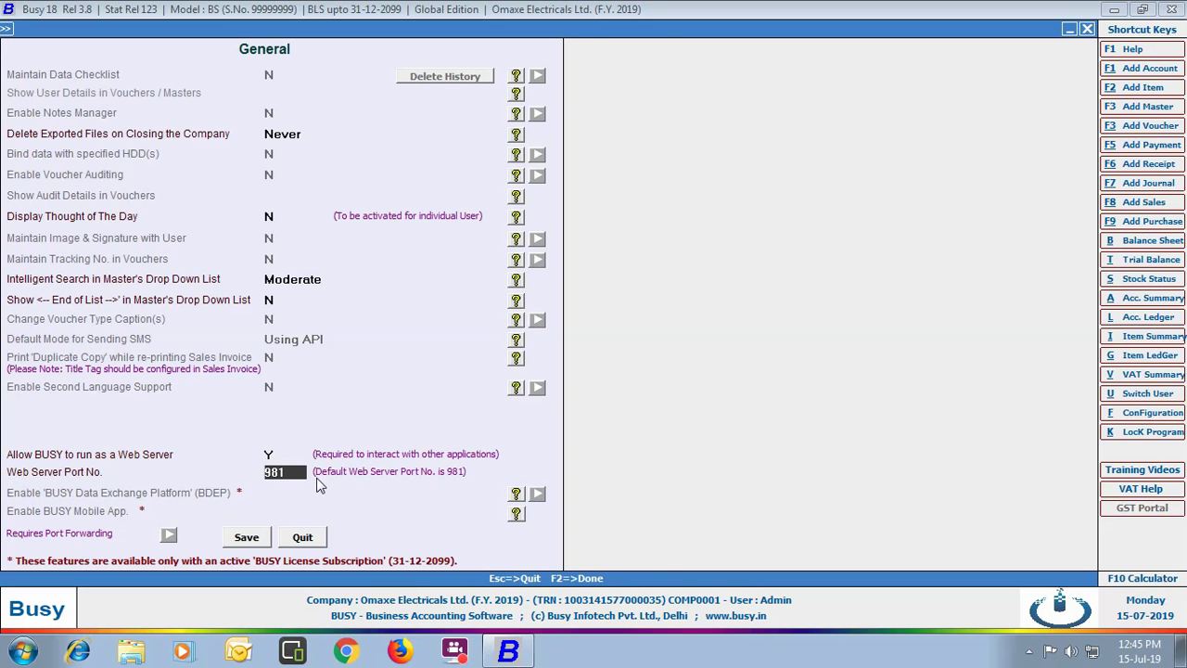
left_click(247, 537)
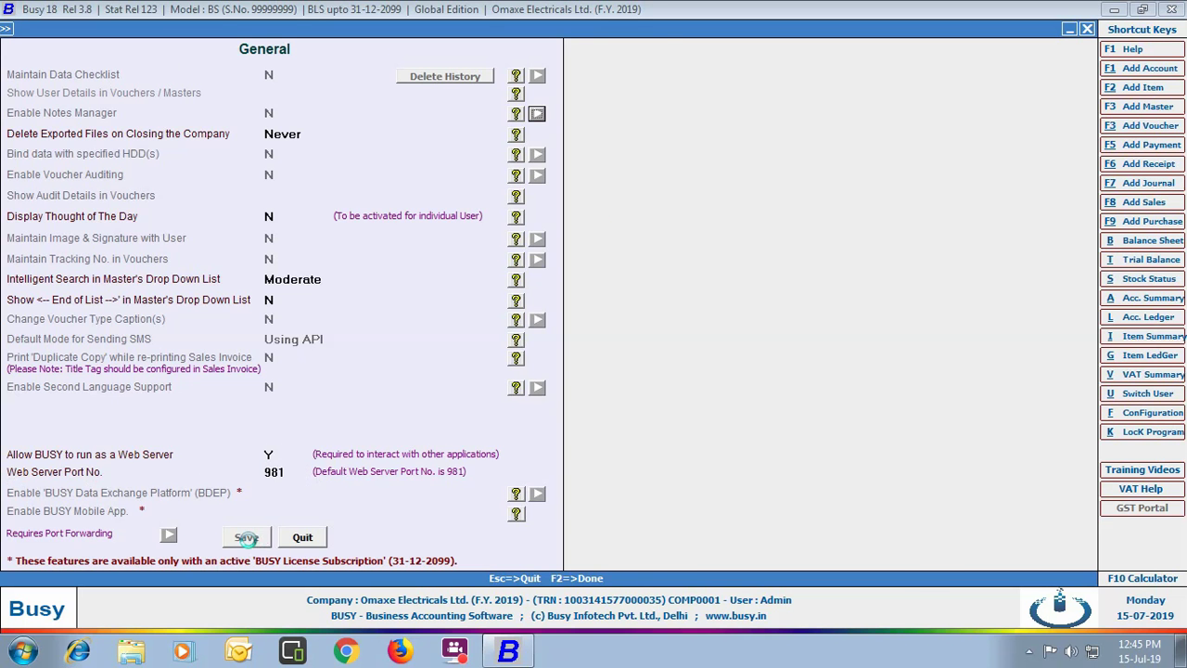
key("Escape")
key("Escape")
key("Escape")
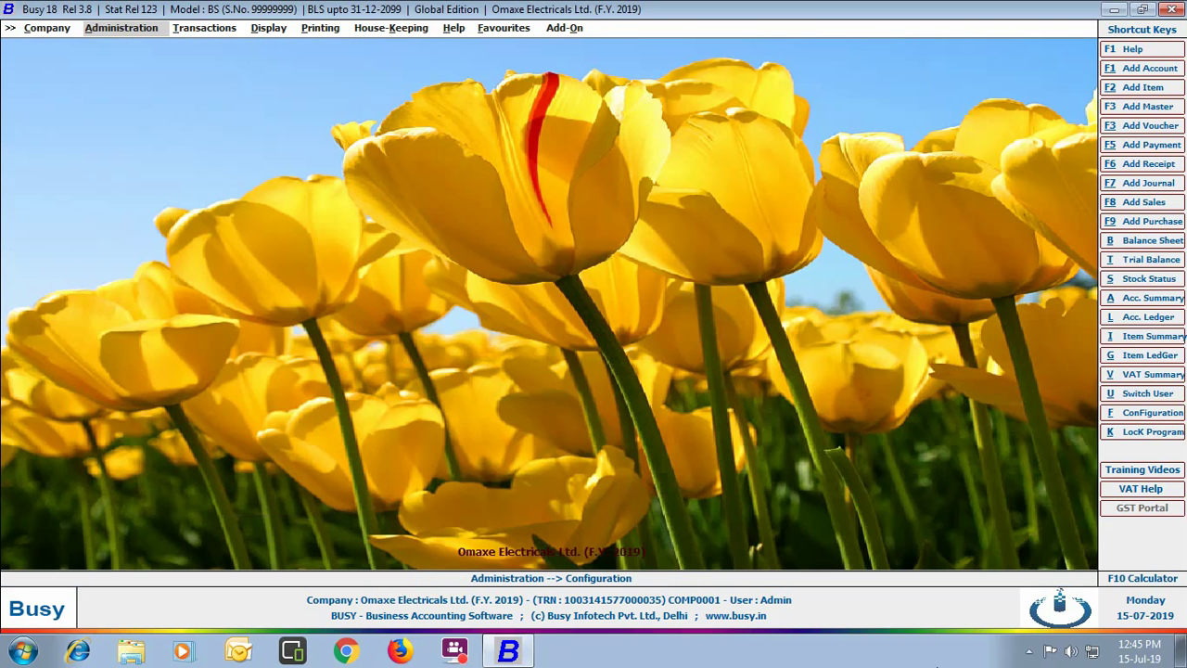